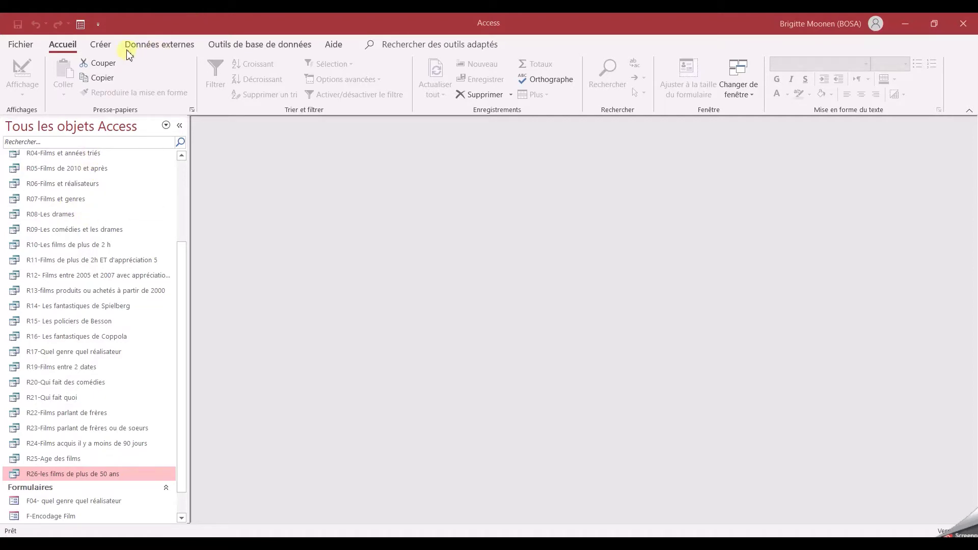
- Create a new query in design view and add the T-FILM and T-REALISATEUR tables to it
left_click(105, 46)
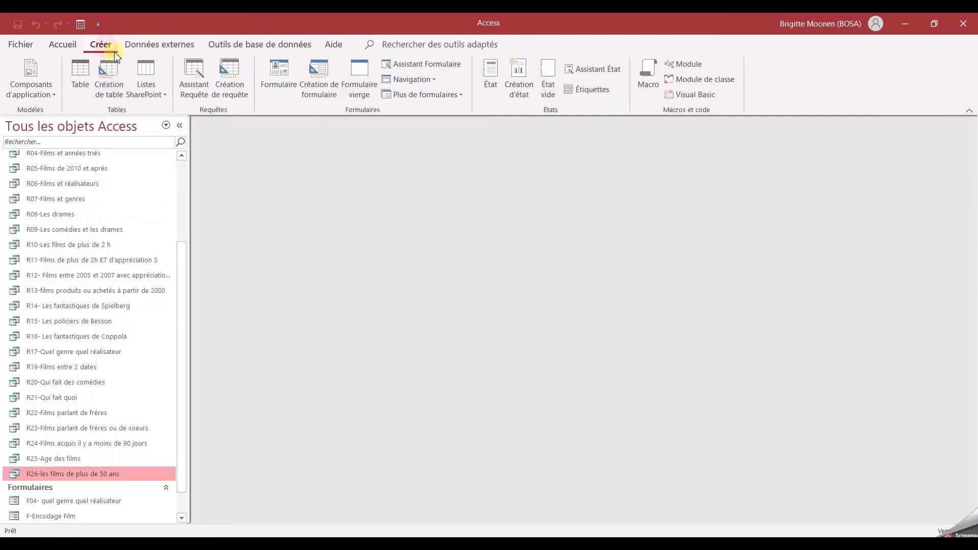
left_click(229, 75)
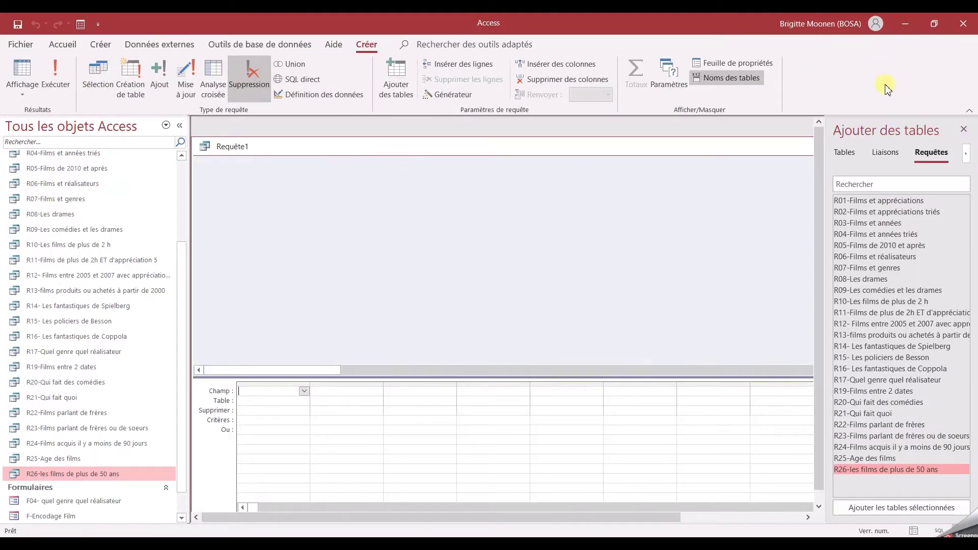
left_click(836, 153)
double_click(852, 201)
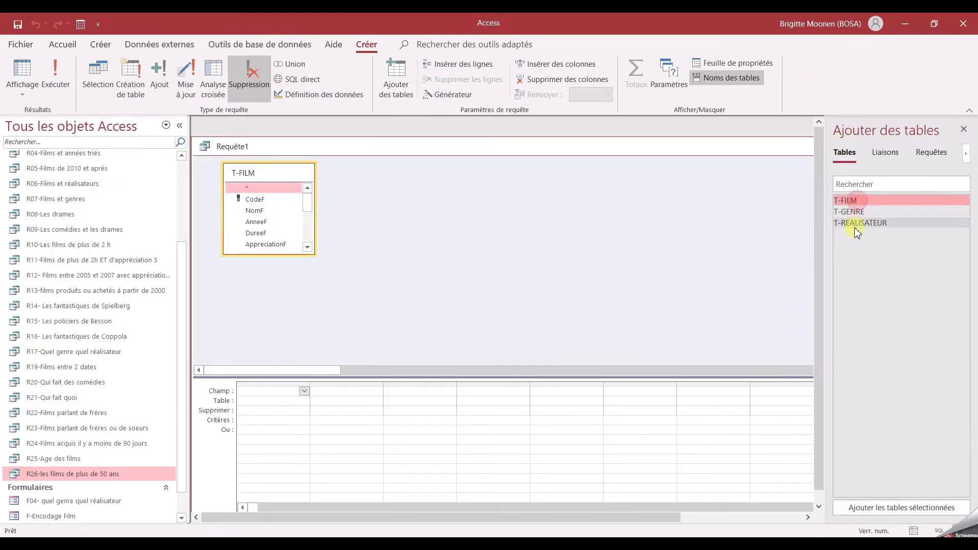
double_click(856, 224)
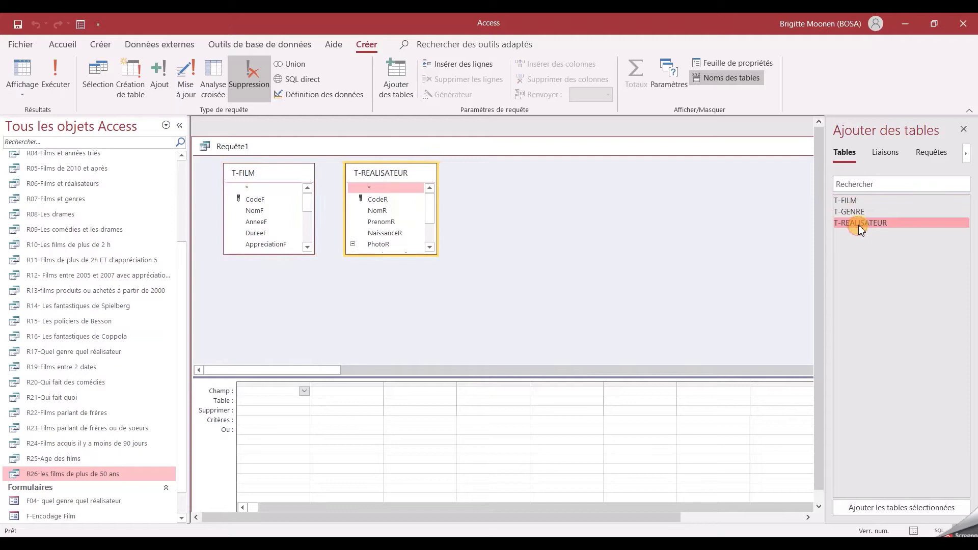
left_click(963, 130)
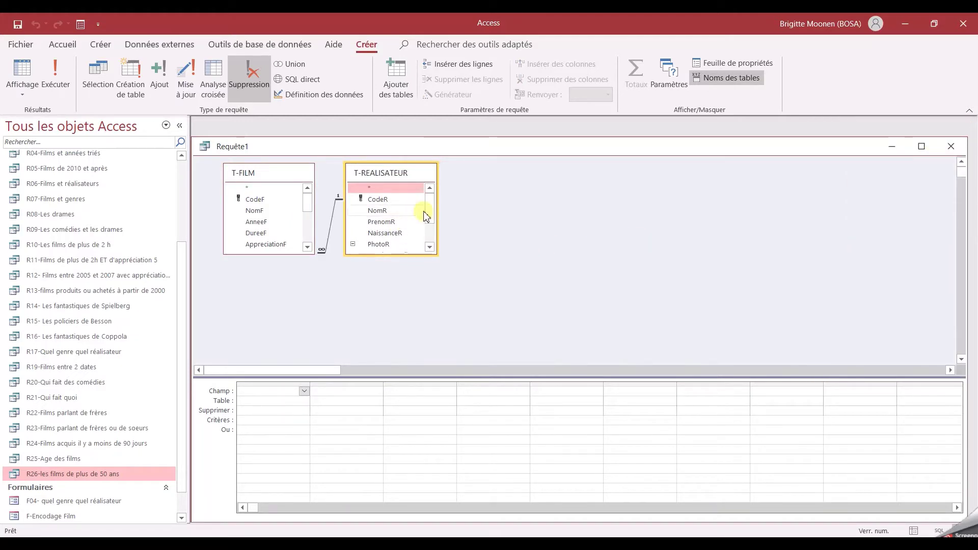
- Add the NomF field to the query grid, plus a calculated field NomCompletR:[nomr] & [prenomr] in a widened second column
left_click(263, 211)
double_click(263, 211)
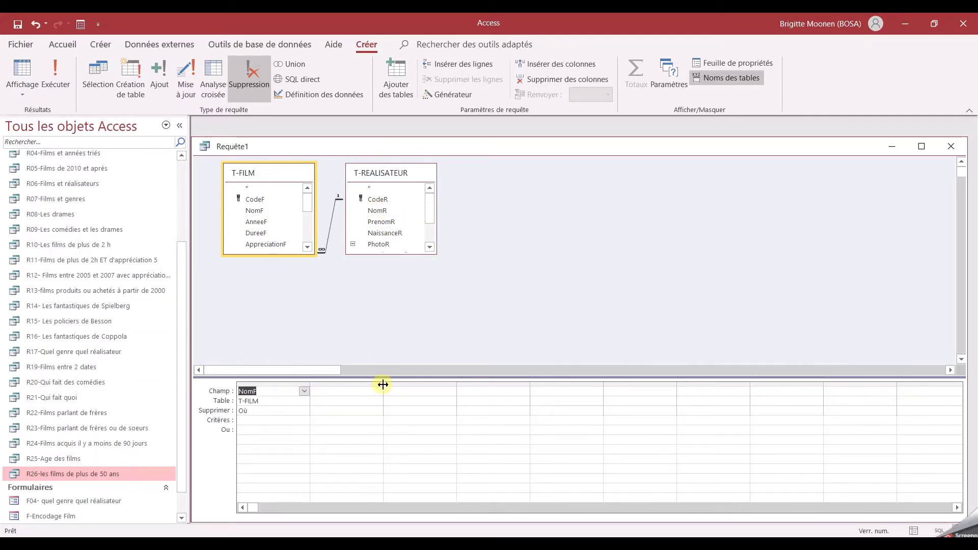
left_click_drag(384, 384, 528, 384)
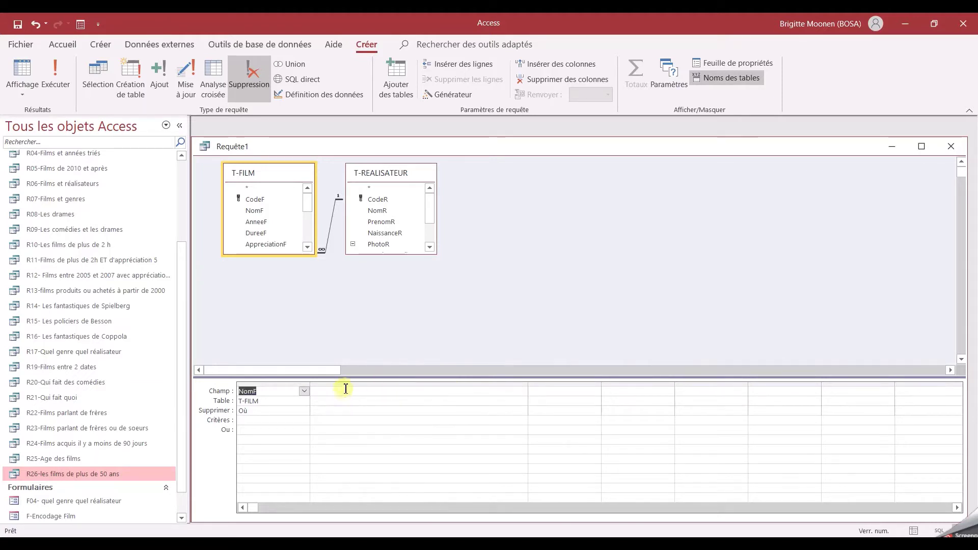
left_click(327, 390)
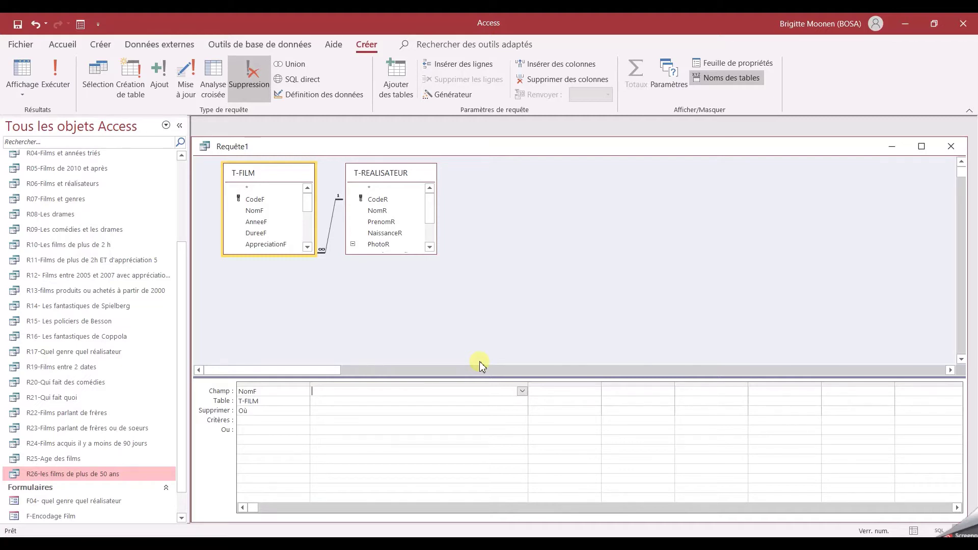
type("NomCompletR:")
type("[nomr] &")
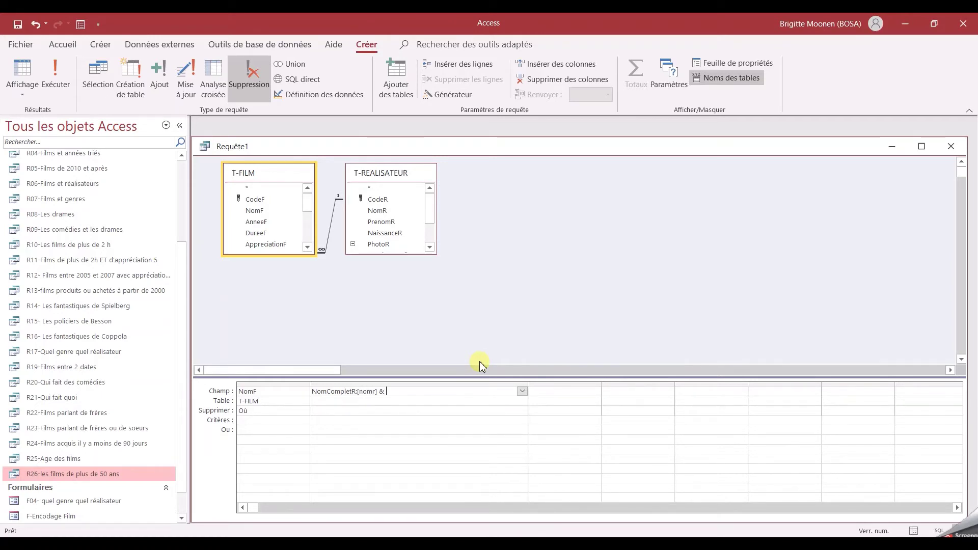
type(" [pre")
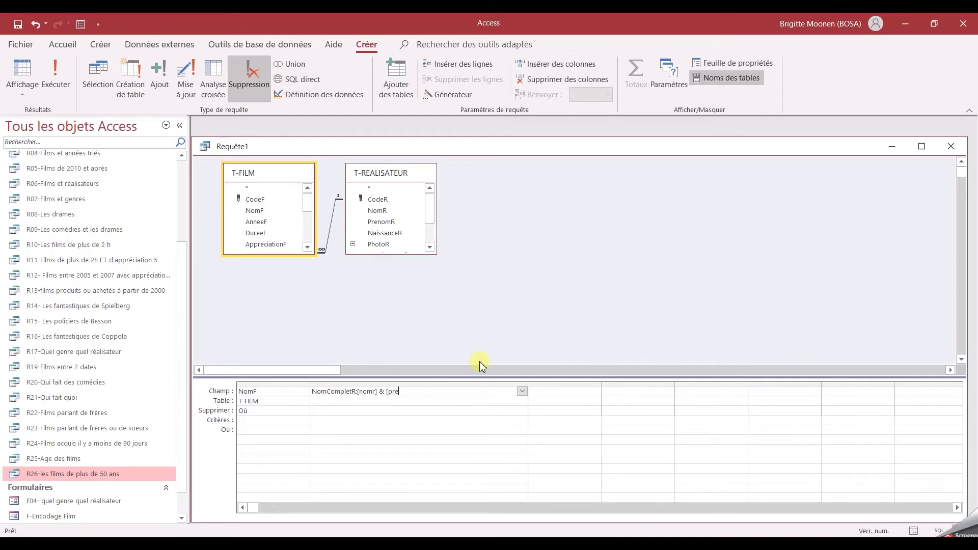
type("nomr]")
- Display the query's datasheet and widen the NomCompletR column so the full names fit
left_click(6, 80)
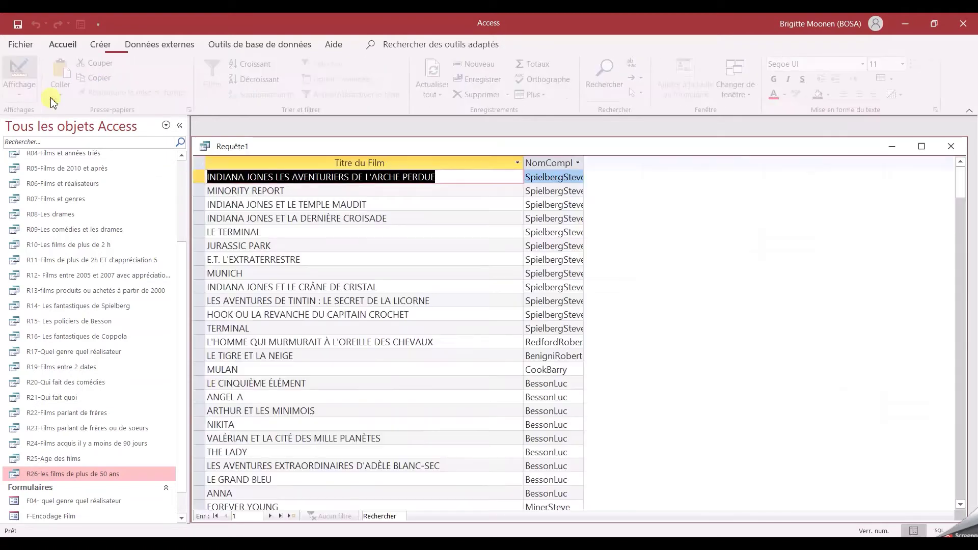
left_click(584, 162)
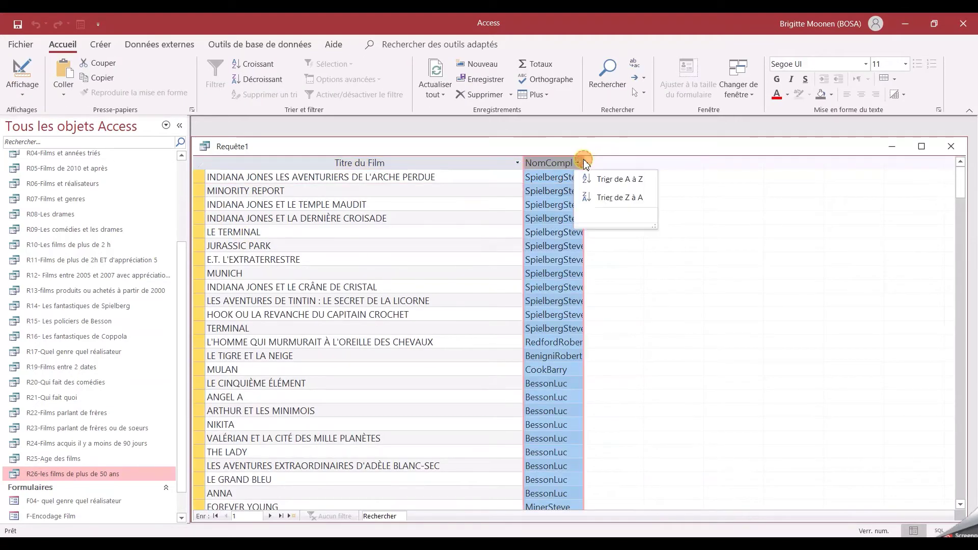
left_click_drag(584, 161, 665, 167)
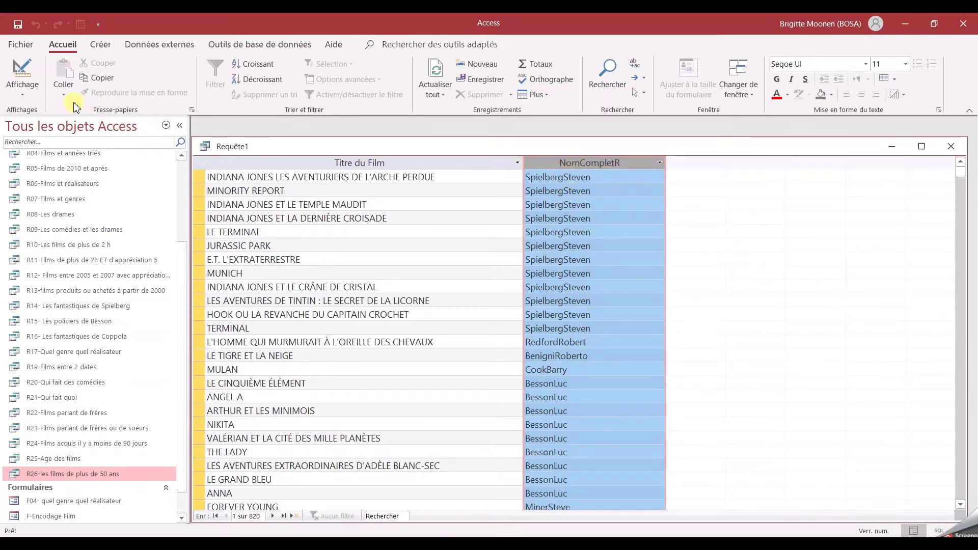
- Change the NomCompletR expression to [nomr] & ", " & [prenomr] and review the director names in the datasheet
left_click(29, 77)
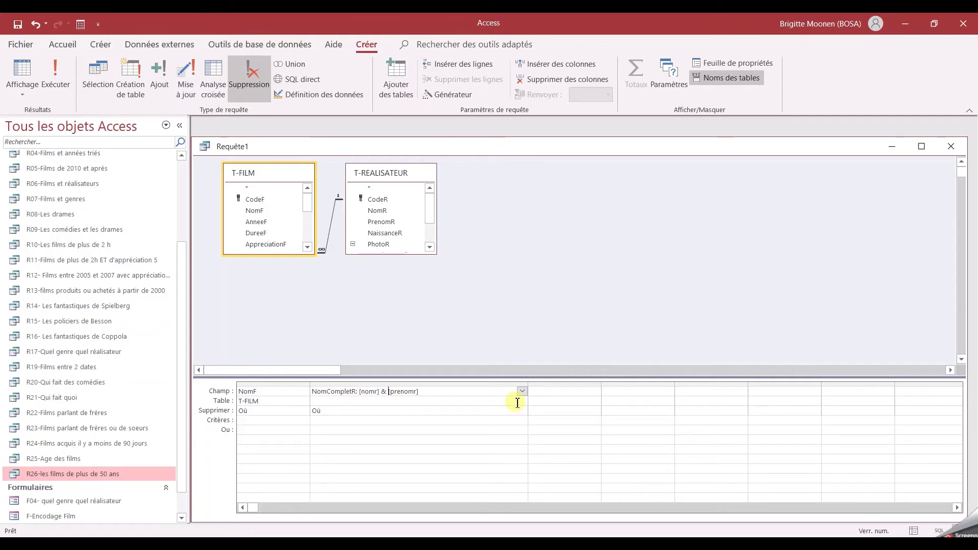
type("\"")
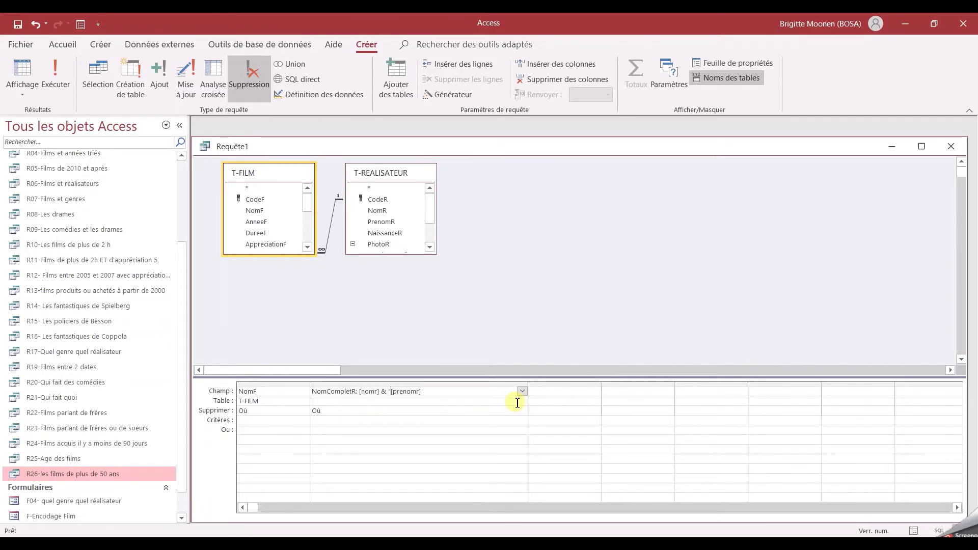
type(", \"")
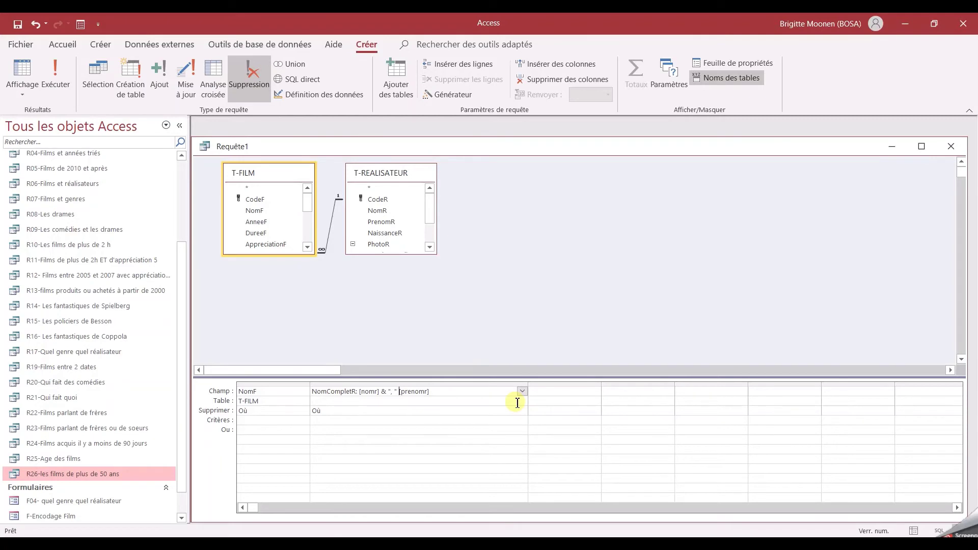
type(" &")
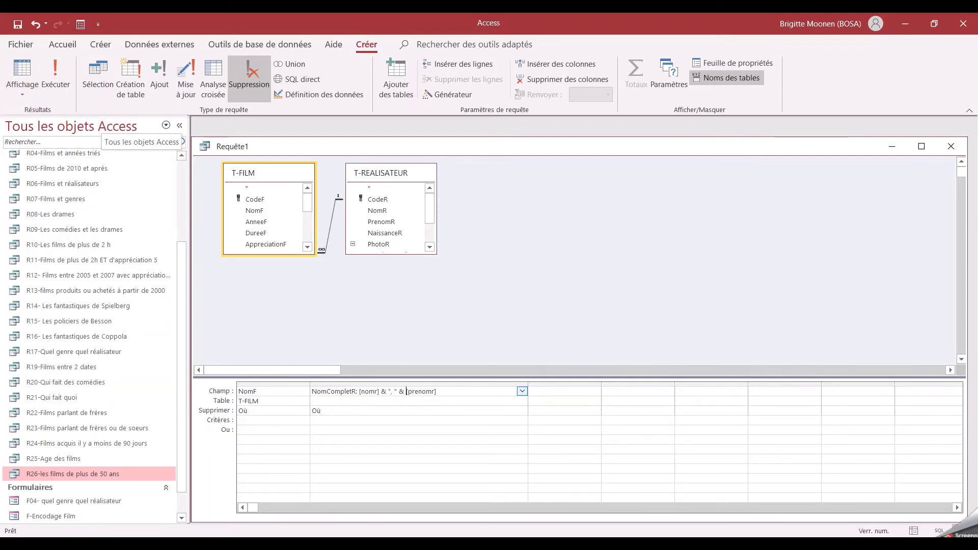
left_click(22, 71)
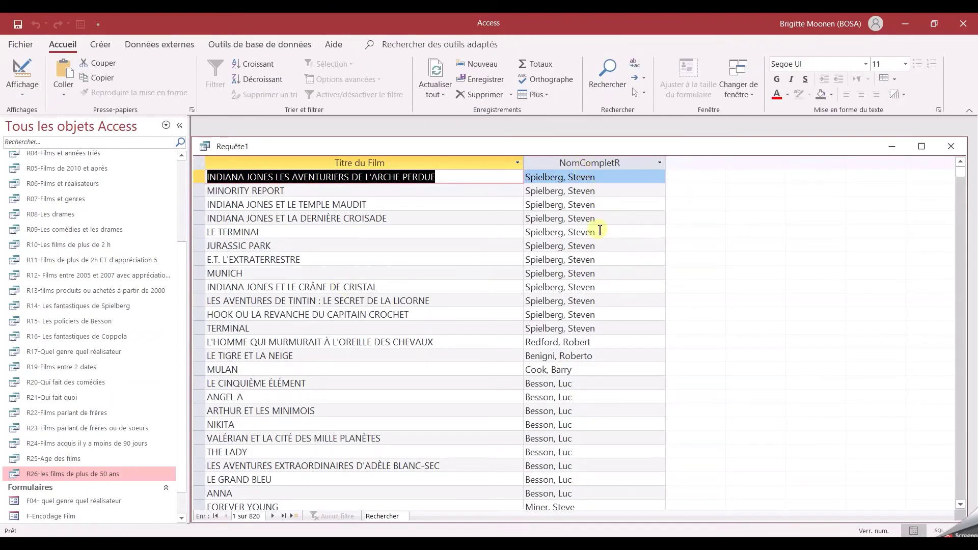
scroll(604, 341, "down", 2)
scroll(604, 341, "down", 9)
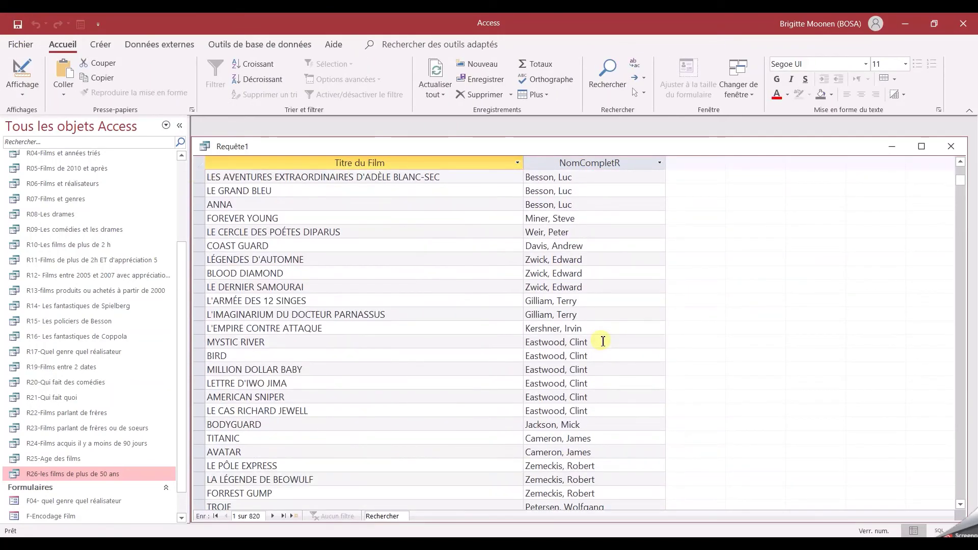
scroll(604, 341, "down", 7)
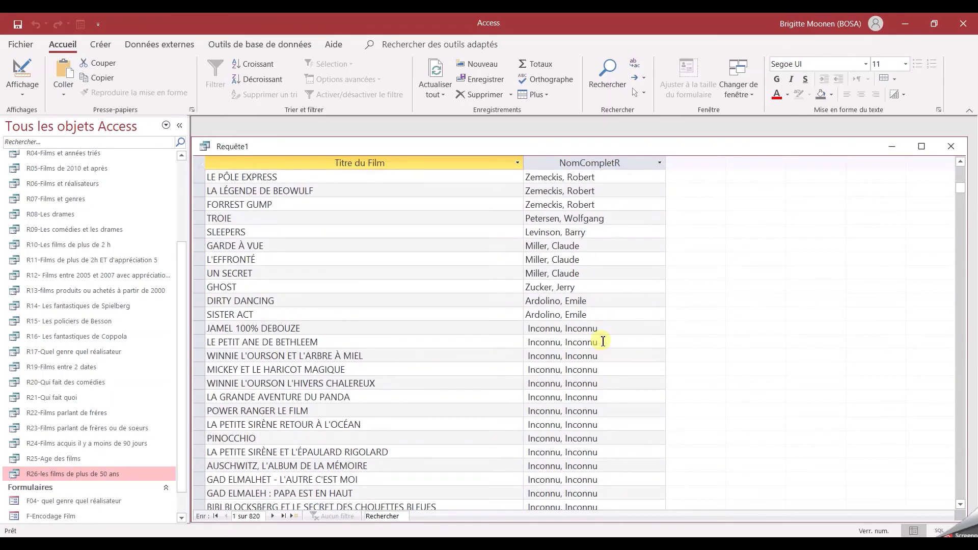
scroll(604, 341, "down", 6)
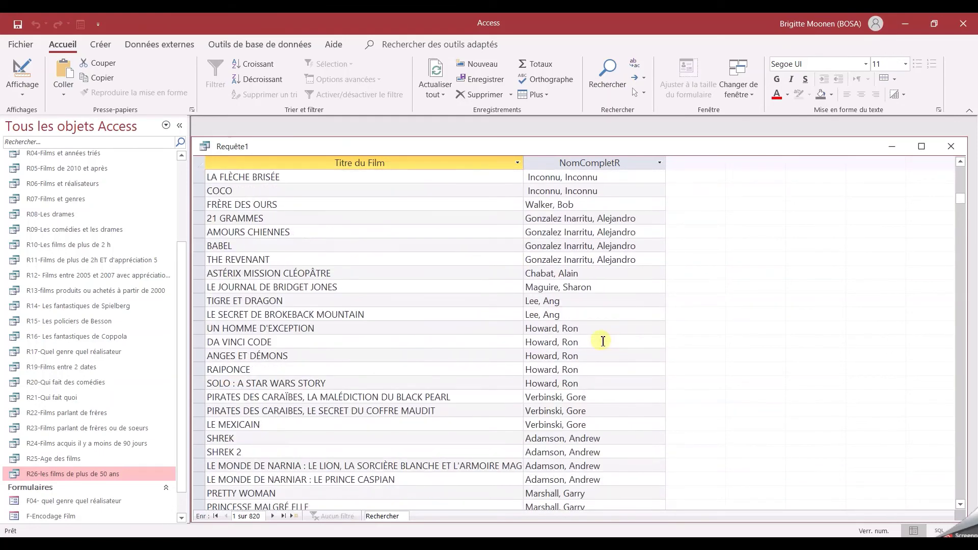
scroll(601, 341, "down", 4)
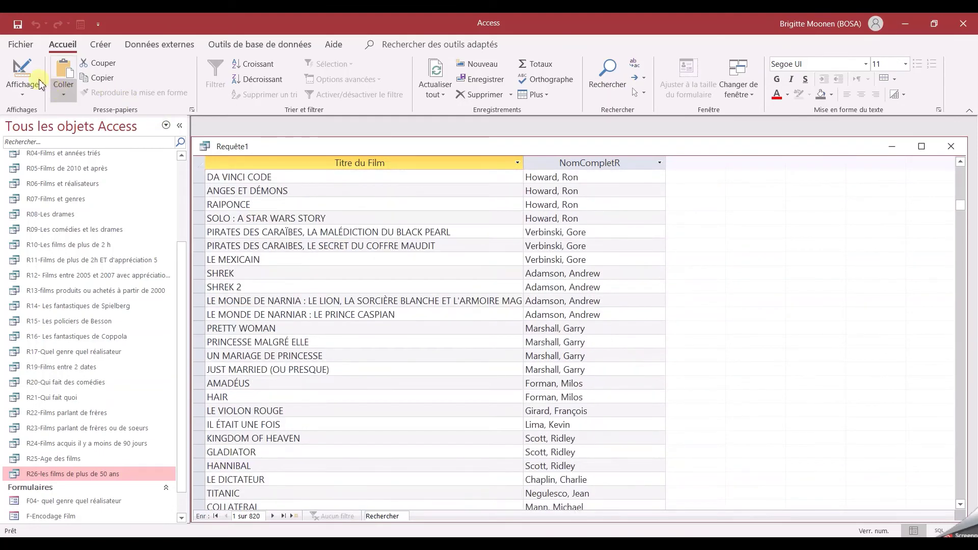
- Convert the query to a selection query and display its records with the NomCompletR criterion "spielberg, steven"
left_click(23, 77)
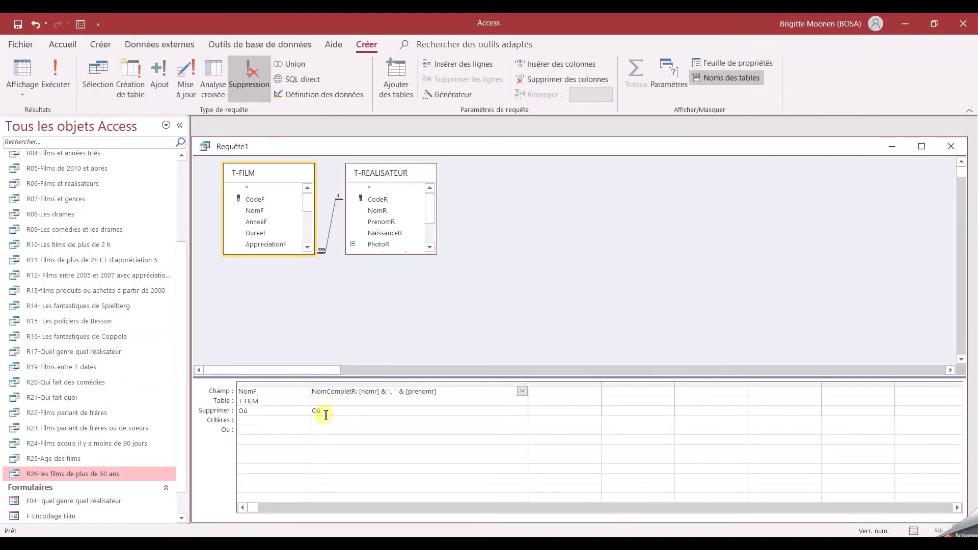
left_click(94, 80)
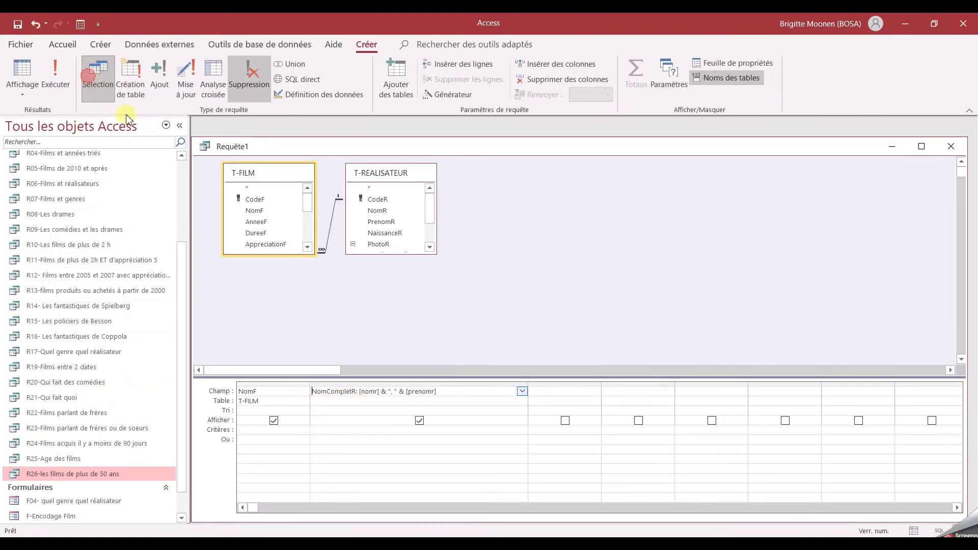
left_click(317, 430)
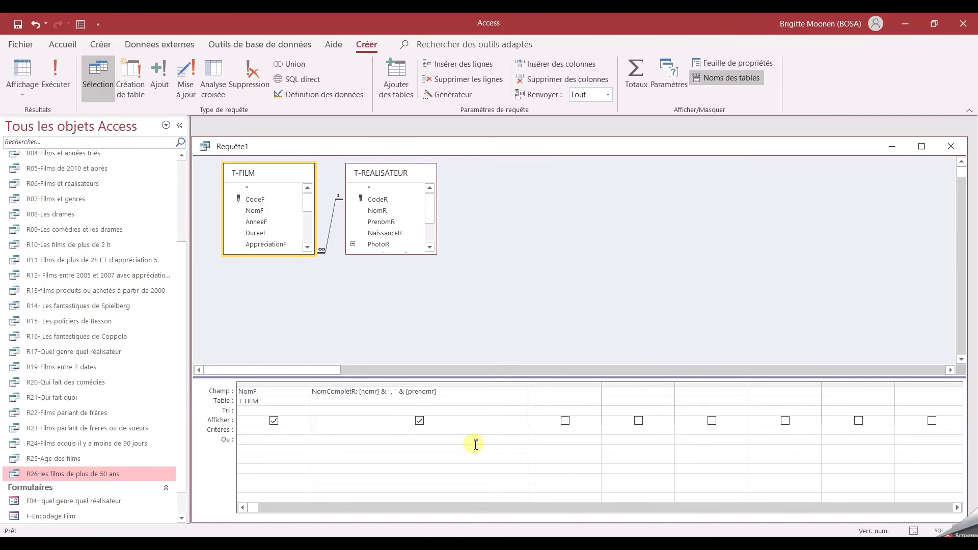
type("spielberg, steven")
left_click(23, 87)
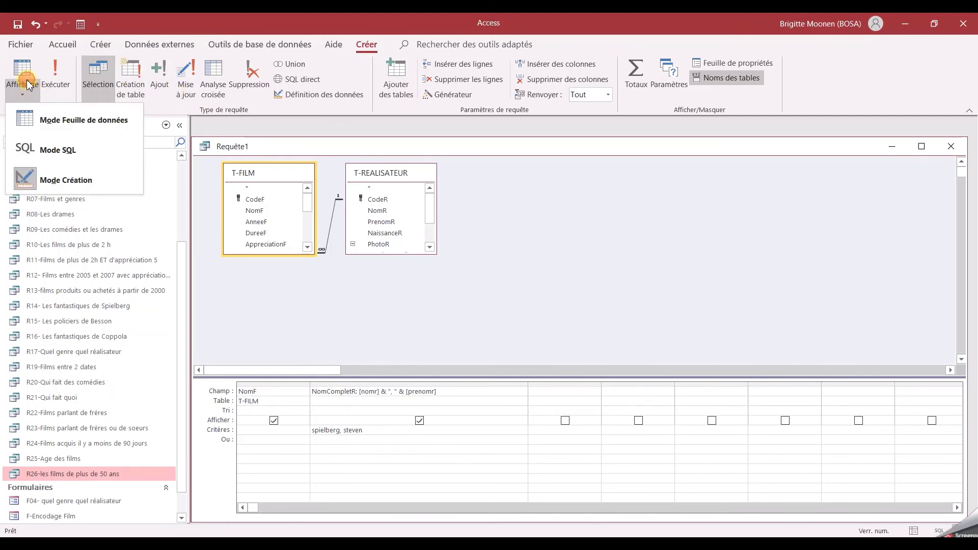
left_click(83, 119)
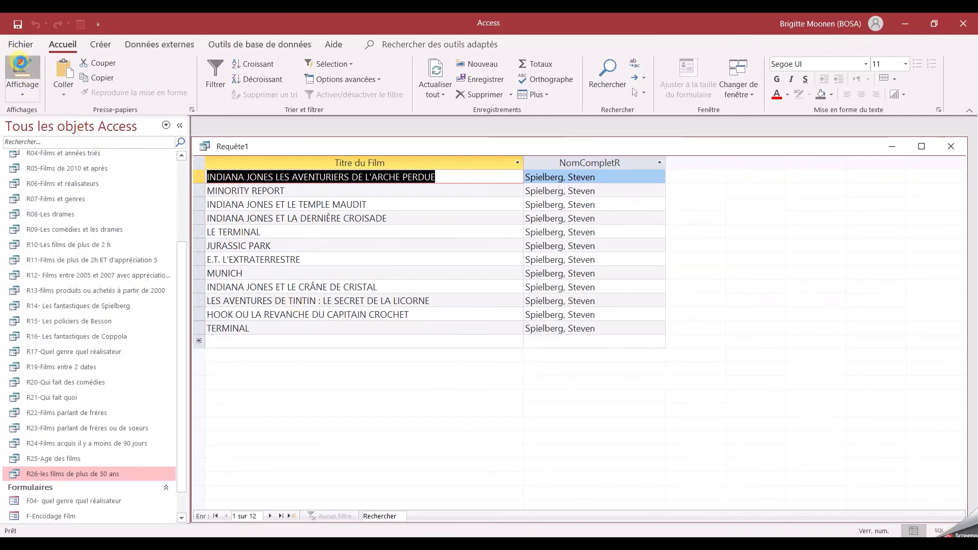
- Replace the NomCompletR criterion with spielberg* and display the matching films in the datasheet
left_click(21, 69)
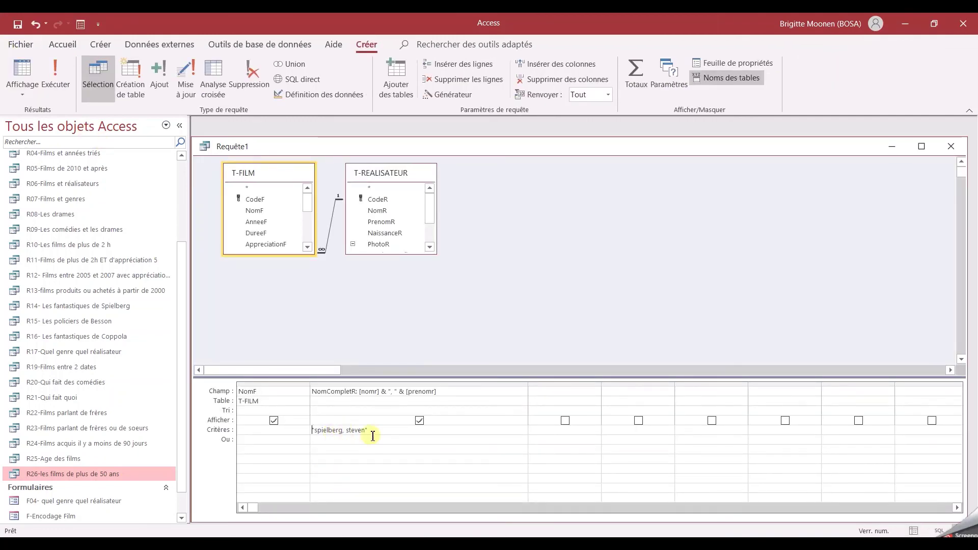
left_click_drag(375, 431, 300, 428)
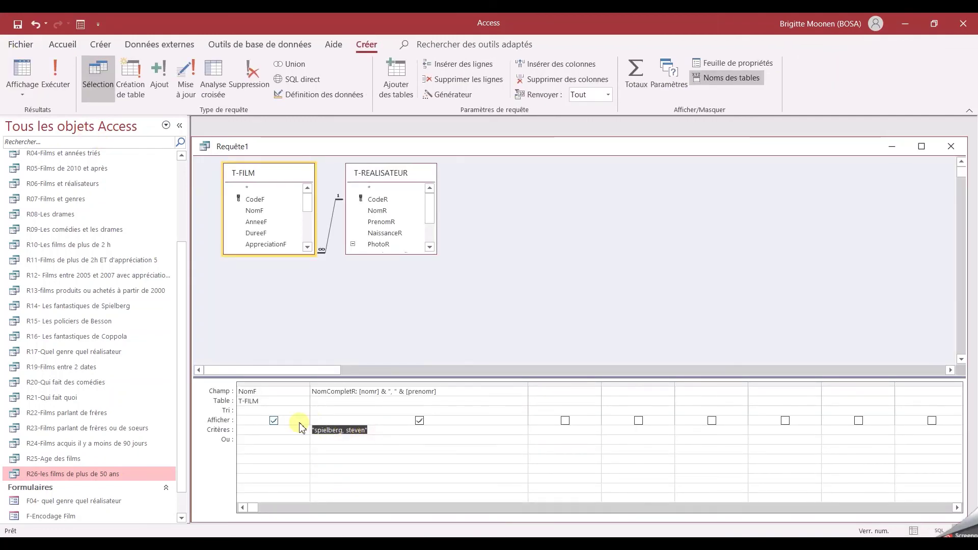
type("spi")
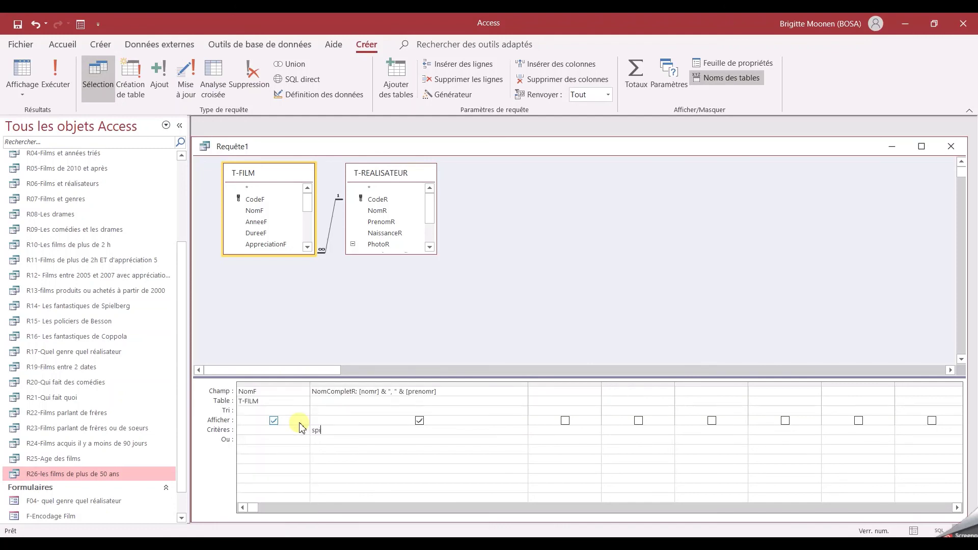
type("elberg*")
key("Tab")
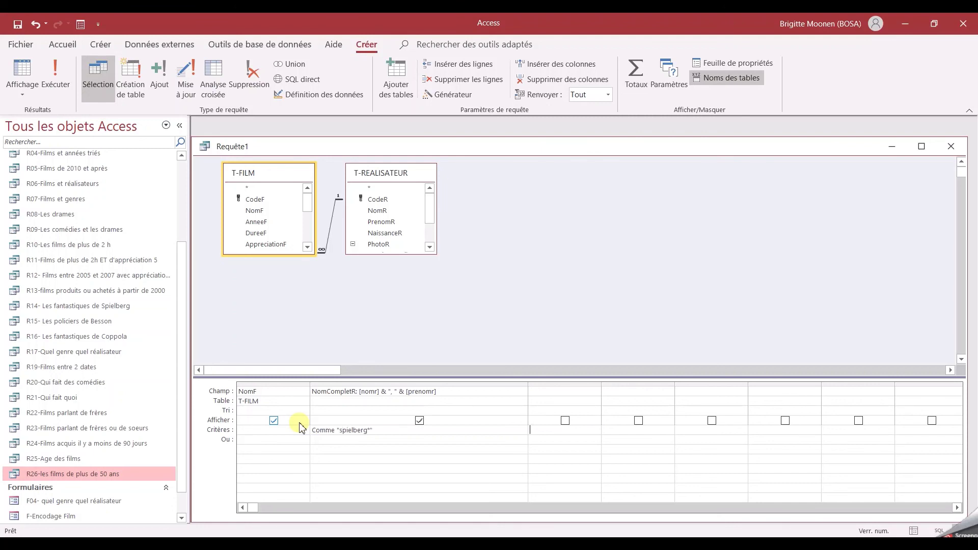
left_click(41, 79)
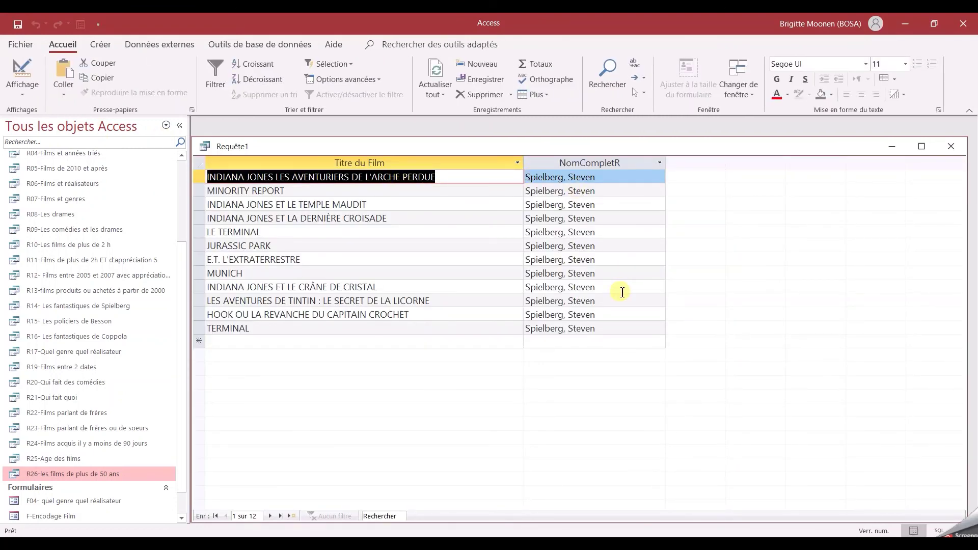